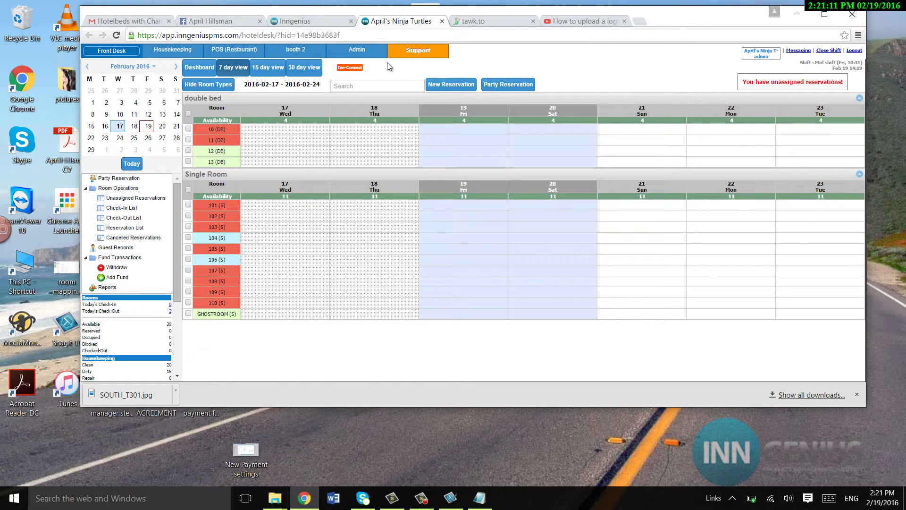
# Open the Double bed rate for editing and apply a standard adult rate of 400 to all of May and June 2016.
pyautogui.click(362, 53)
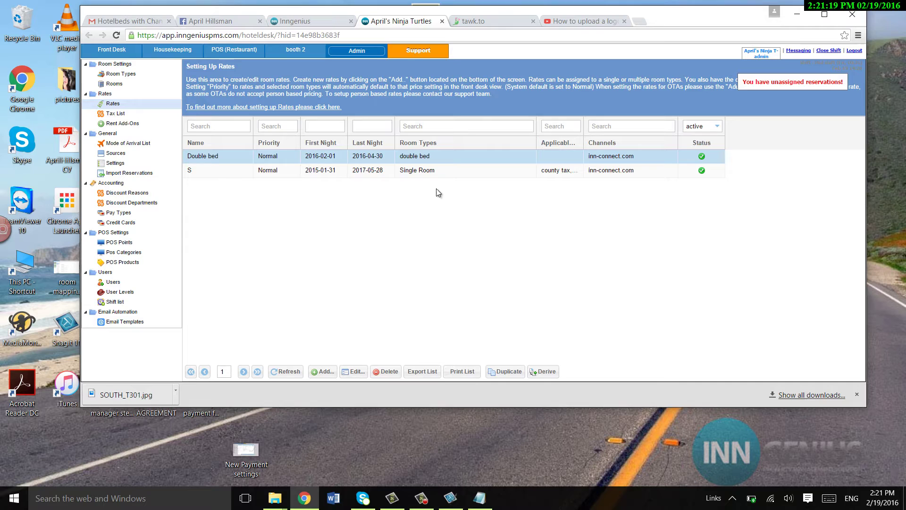
pyautogui.doubleClick(435, 159)
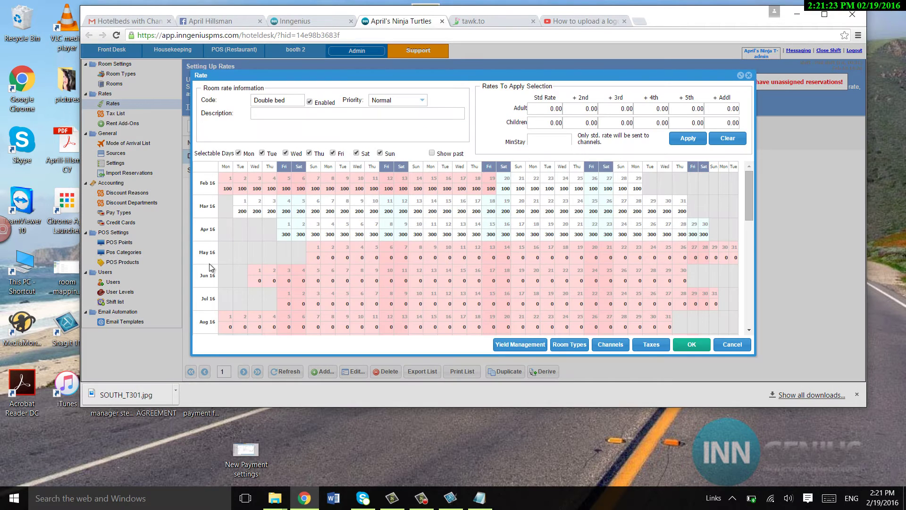
pyautogui.click(208, 253)
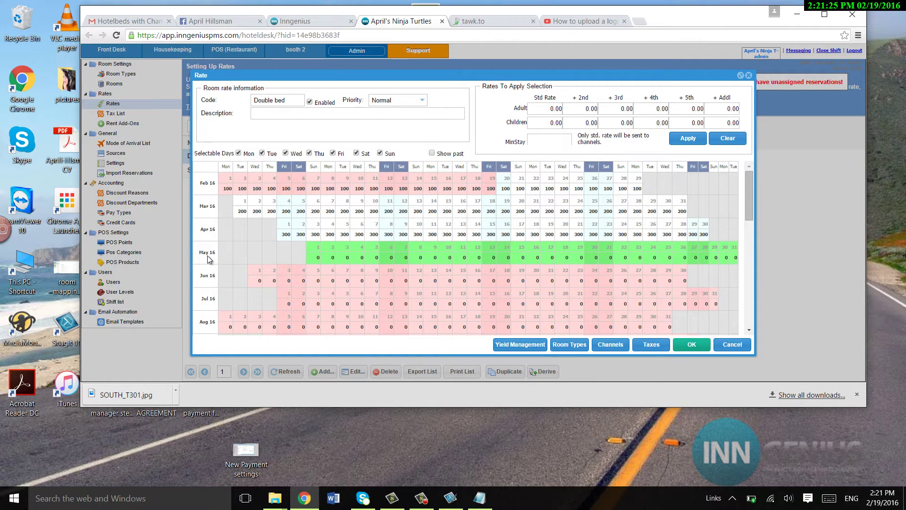
pyautogui.click(212, 277)
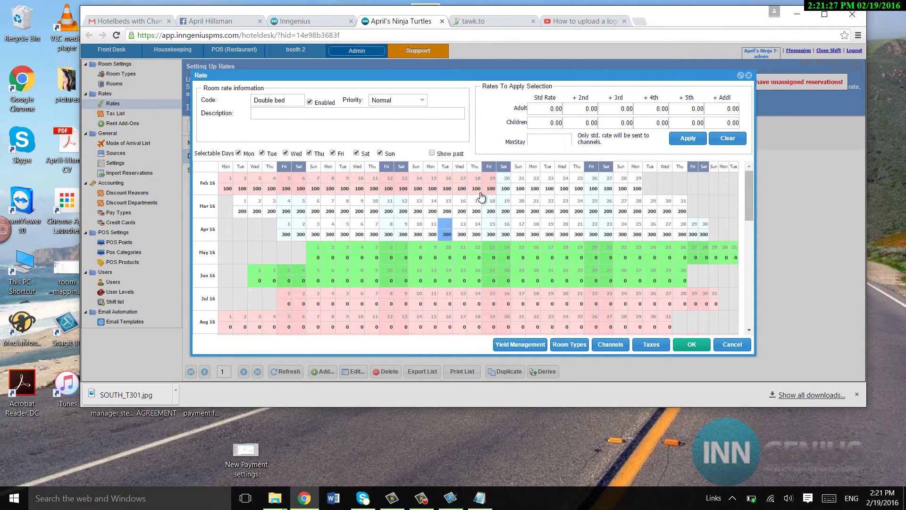
pyautogui.click(543, 106)
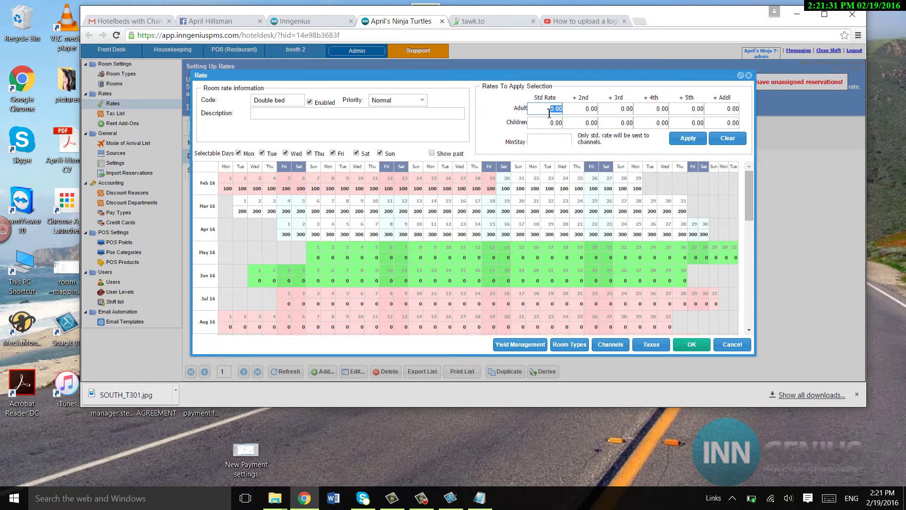
pyautogui.click(548, 111)
pyautogui.write('40')
pyautogui.click(687, 138)
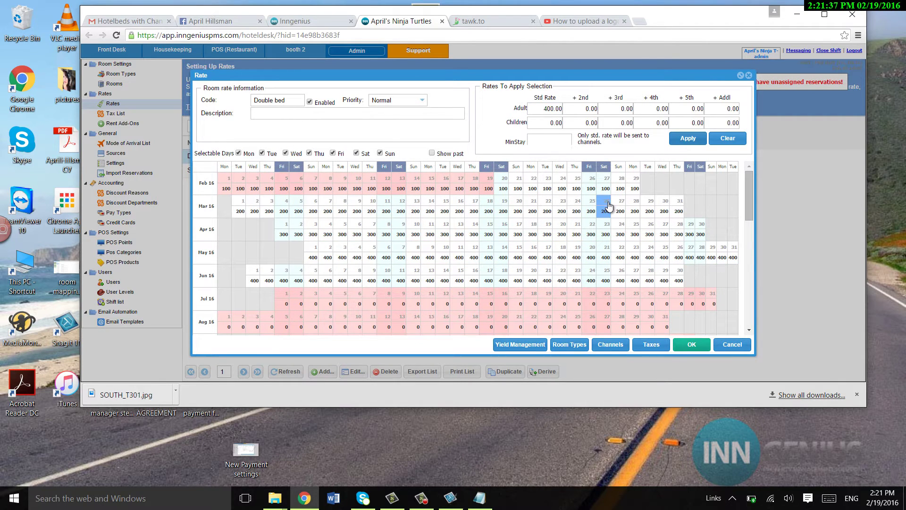
# Apply a standard adult rate of 100 with a minimum stay of 2 to February 2016.
pyautogui.moveTo(609, 205)
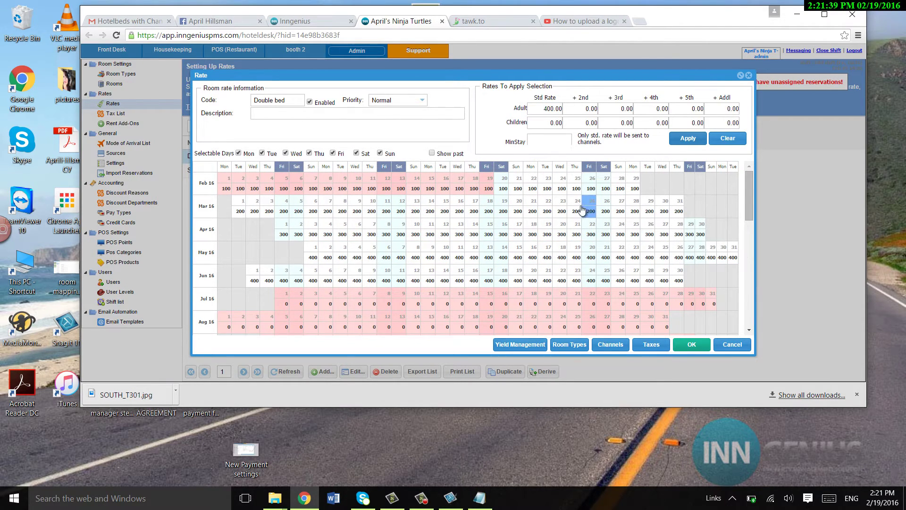
pyautogui.moveTo(486, 237)
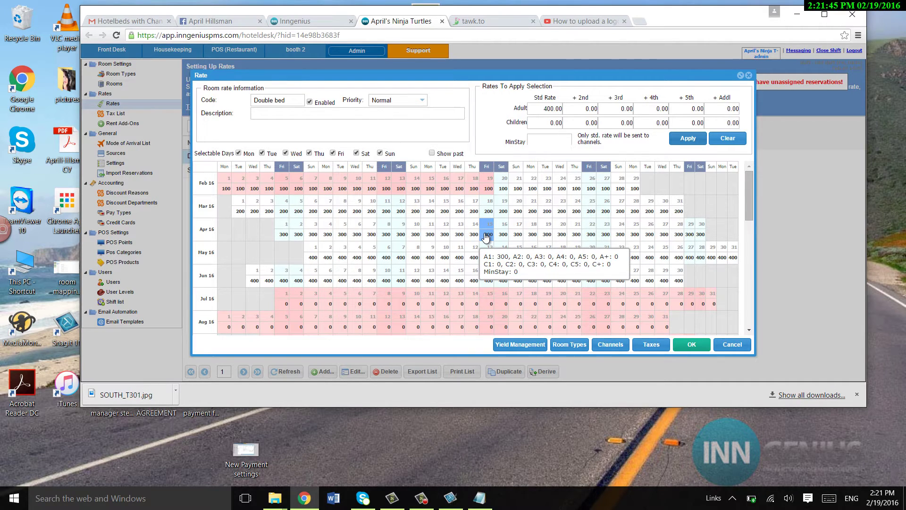
pyautogui.click(211, 192)
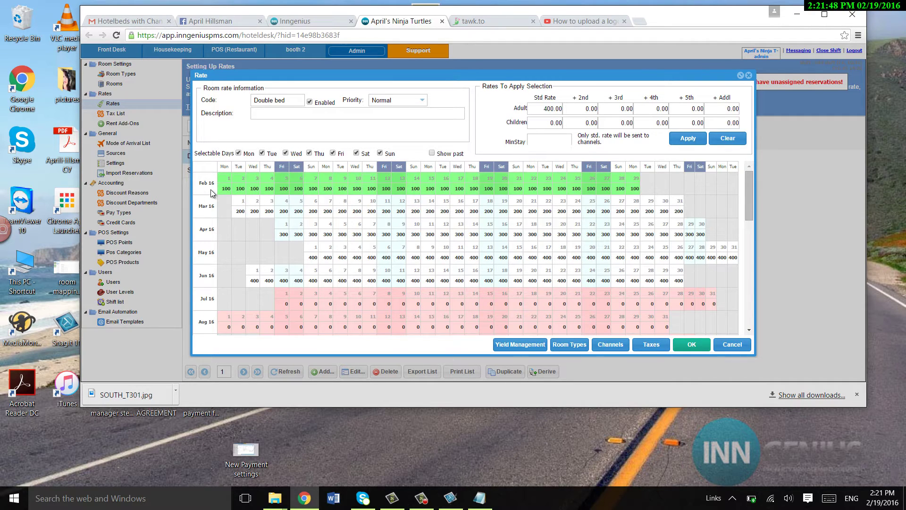
pyautogui.click(549, 108)
pyautogui.click(565, 141)
pyautogui.write('2')
pyautogui.click(688, 138)
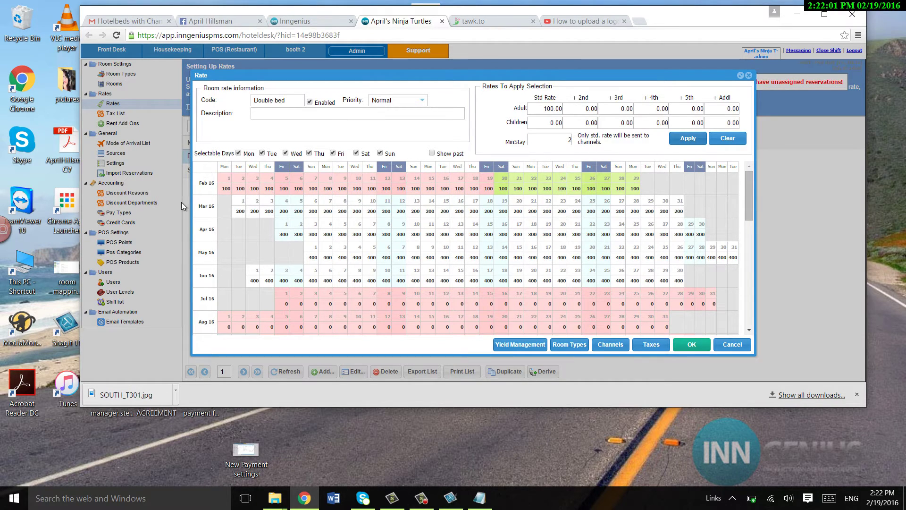
pyautogui.click(202, 212)
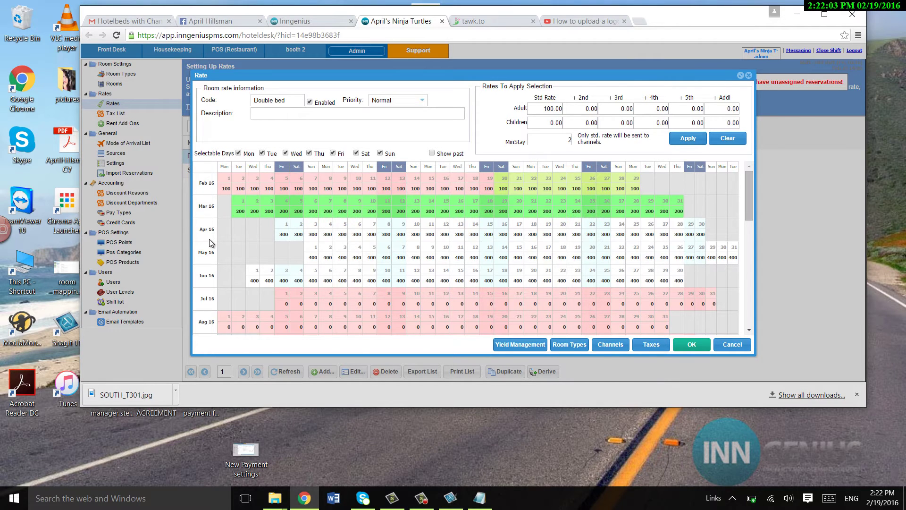
pyautogui.click(209, 239)
pyautogui.click(211, 274)
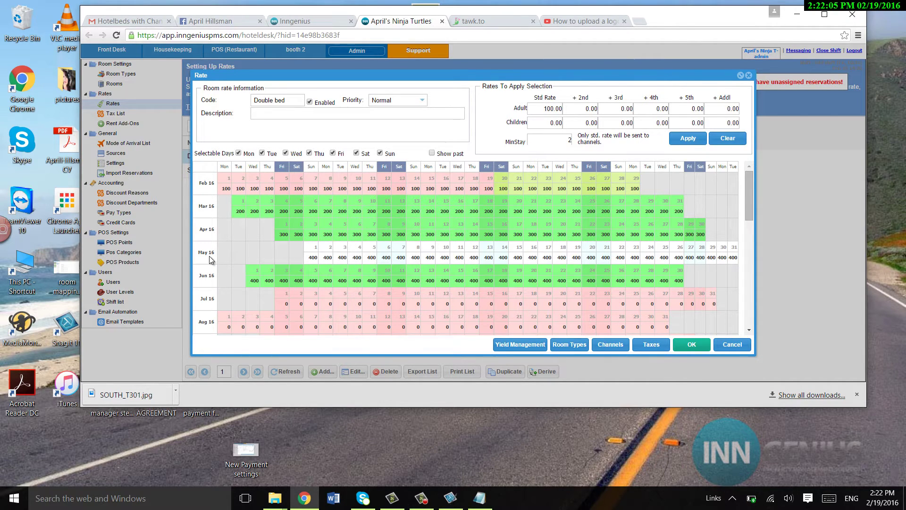
pyautogui.click(210, 259)
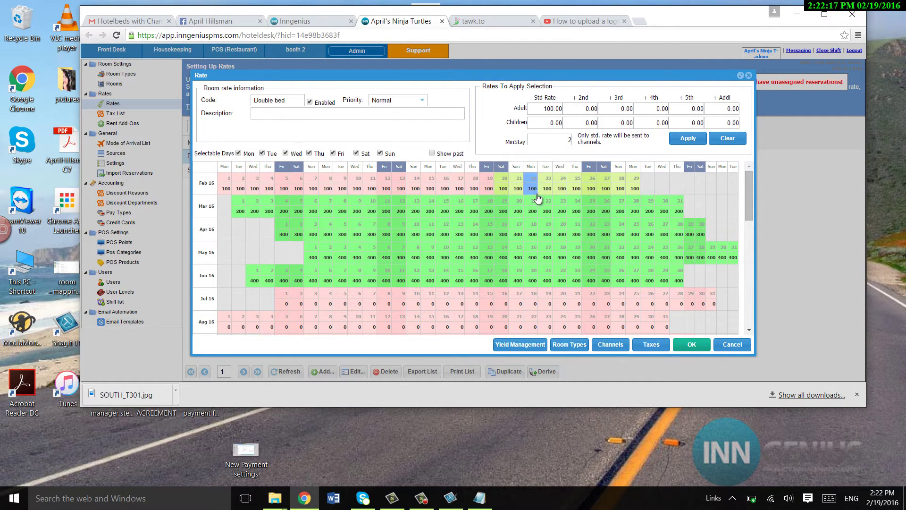
pyautogui.click(501, 229)
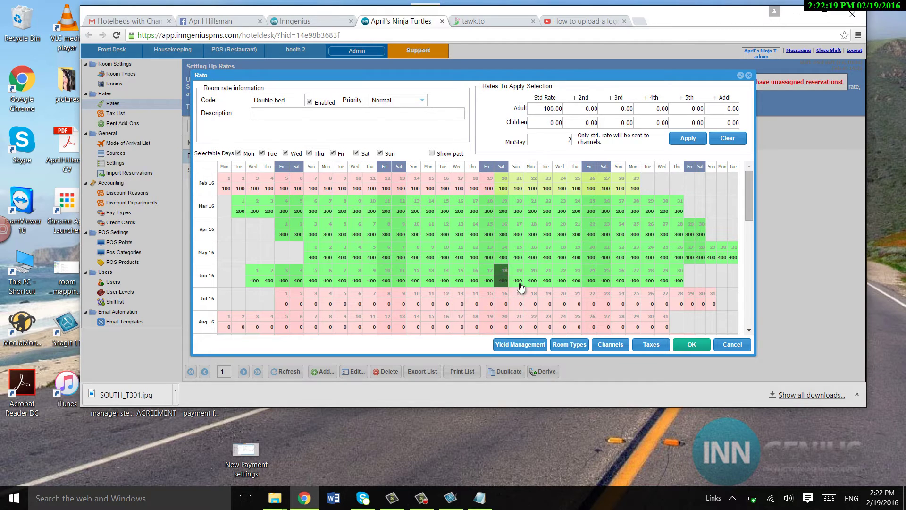
pyautogui.click(725, 138)
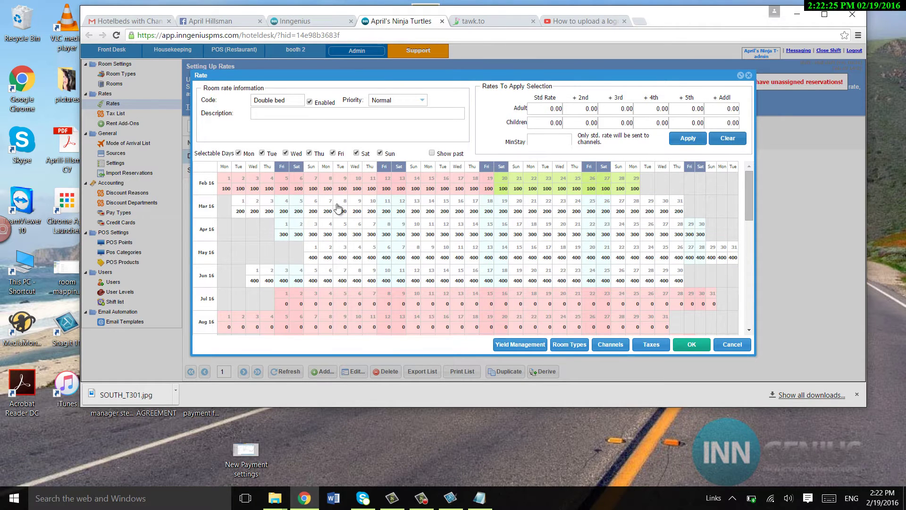
# Apply a standard adult rate of 200 with a minimum stay of 2 to March 2016.
pyautogui.click(206, 206)
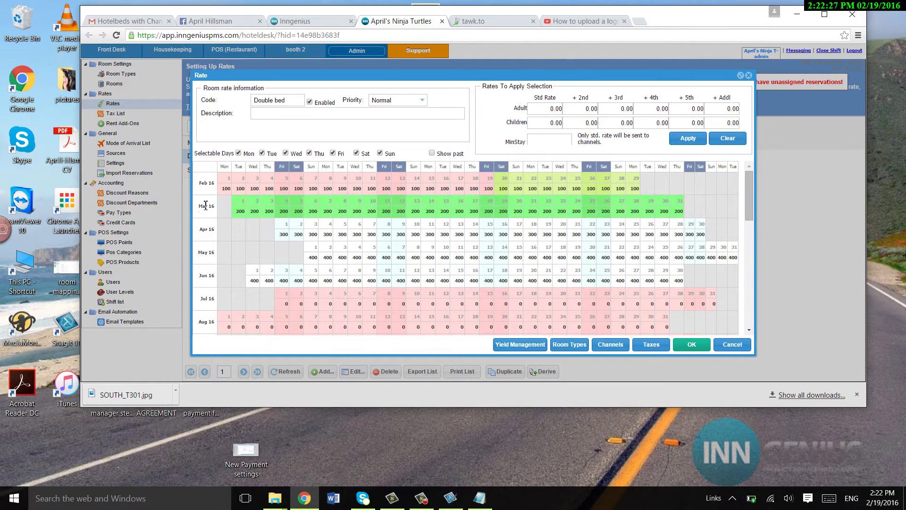
pyautogui.click(537, 109)
pyautogui.click(539, 109)
pyautogui.write('20')
pyautogui.click(567, 138)
pyautogui.click(690, 142)
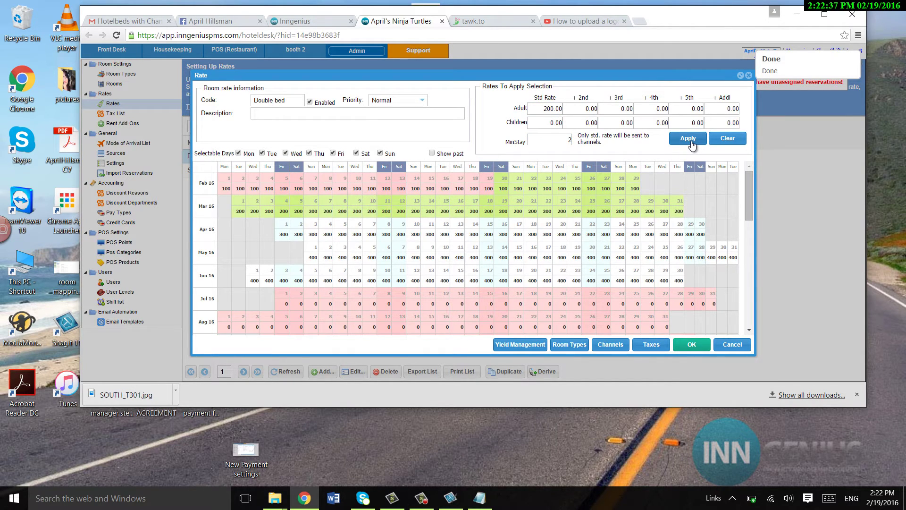
# Apply a standard adult rate of 300 with a minimum stay of 2 to April 2016.
pyautogui.click(207, 230)
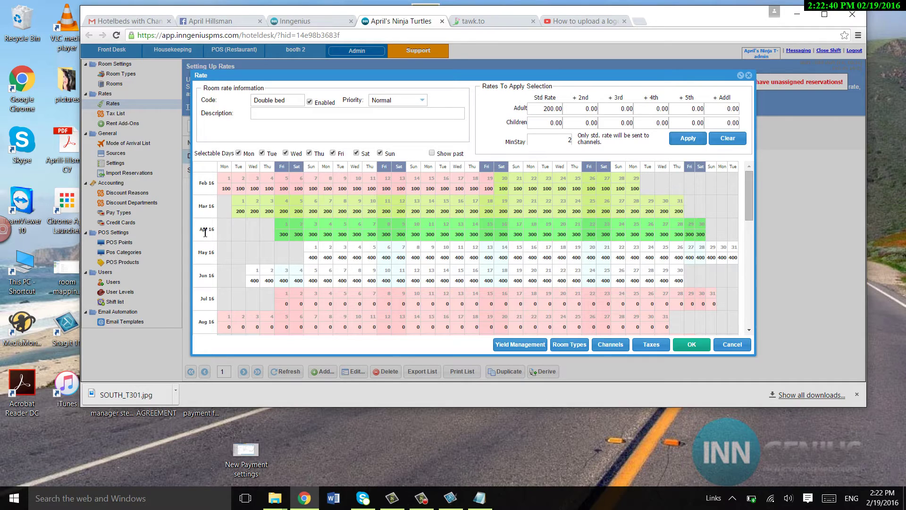
pyautogui.click(549, 114)
pyautogui.click(549, 112)
pyautogui.click(686, 138)
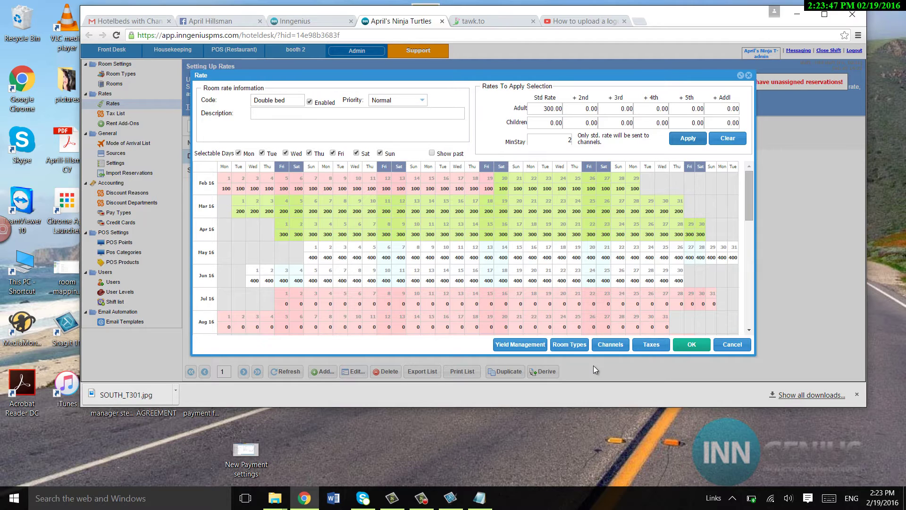
# Review the room types and channels the rate applies to, keeping double bed and inn-connect.com selected.
pyautogui.click(563, 349)
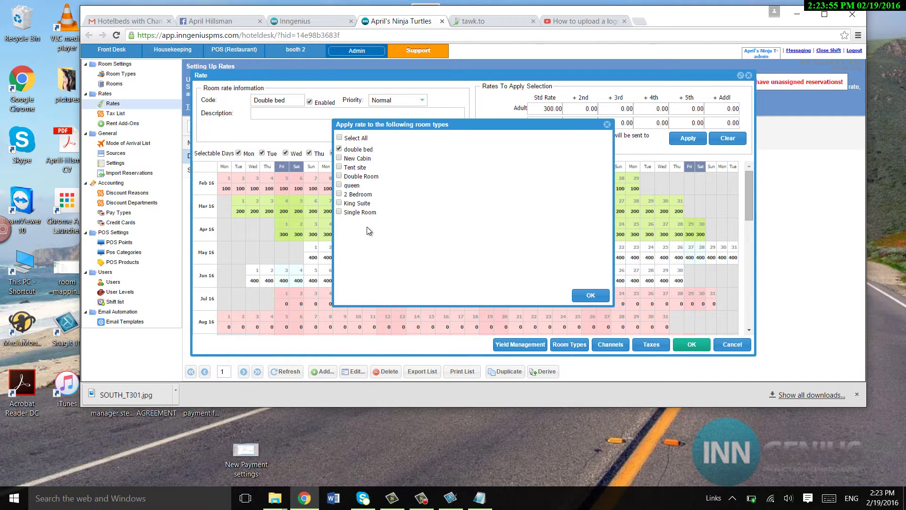
pyautogui.click(339, 149)
pyautogui.click(338, 149)
pyautogui.click(590, 295)
pyautogui.click(610, 344)
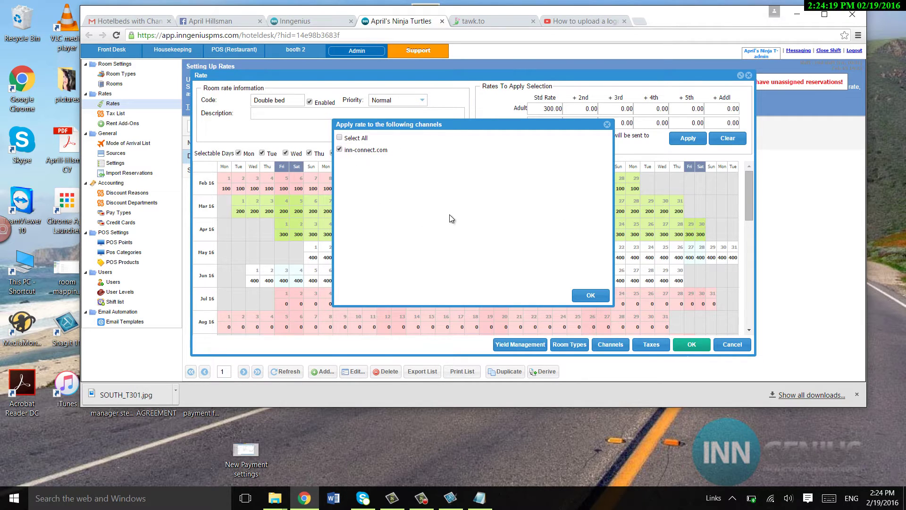
pyautogui.click(596, 295)
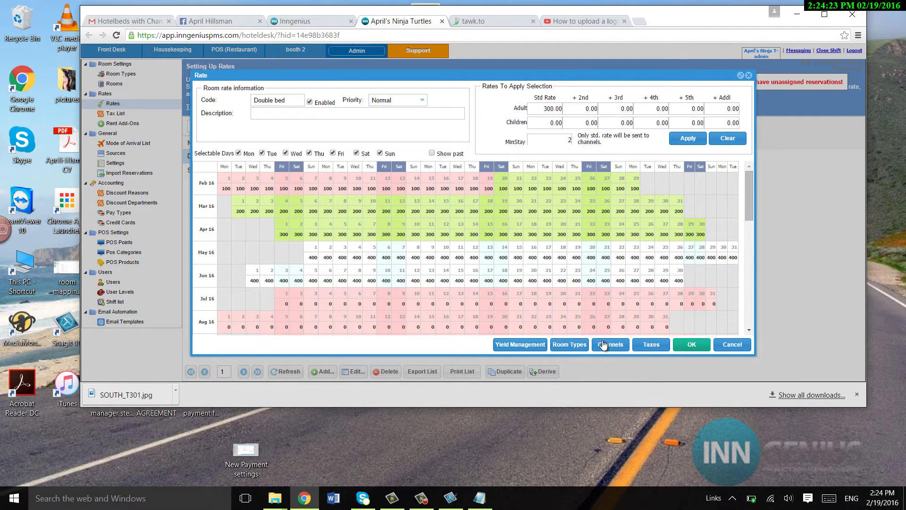
# Make sales tax applicable to the Double bed rate.
pyautogui.click(652, 345)
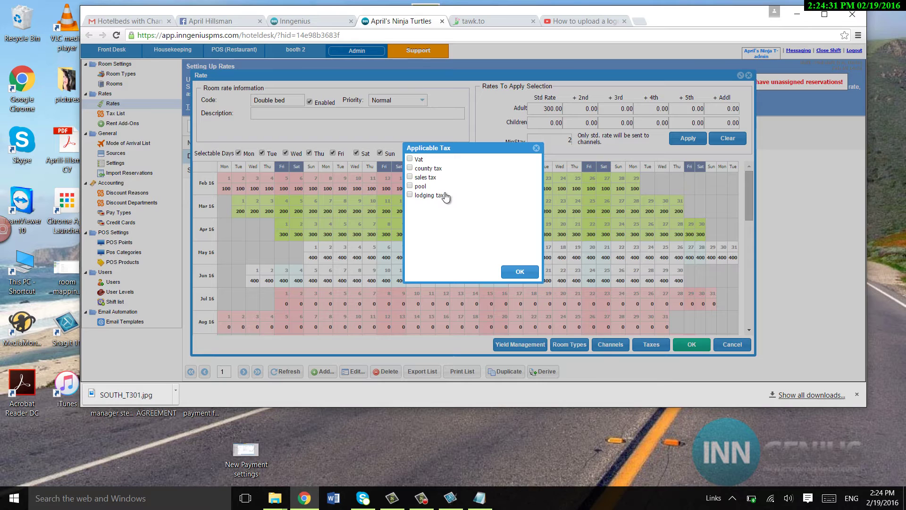
pyautogui.click(410, 177)
pyautogui.click(521, 272)
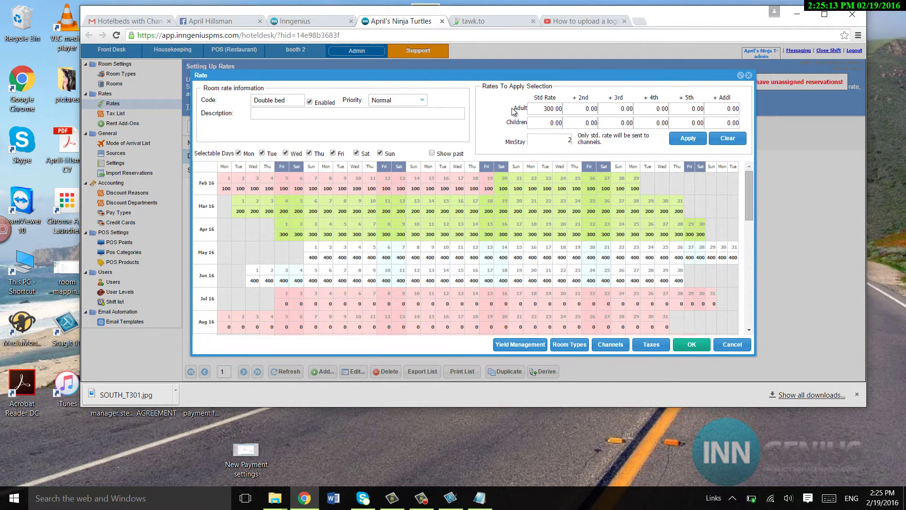
# Choose Normal as the rate's priority and save the Double bed rate.
pyautogui.click(420, 104)
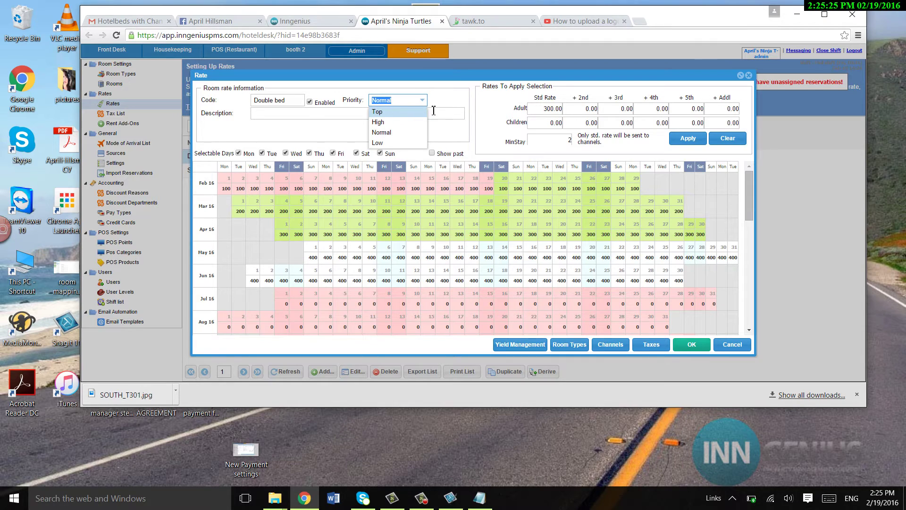
pyautogui.click(395, 133)
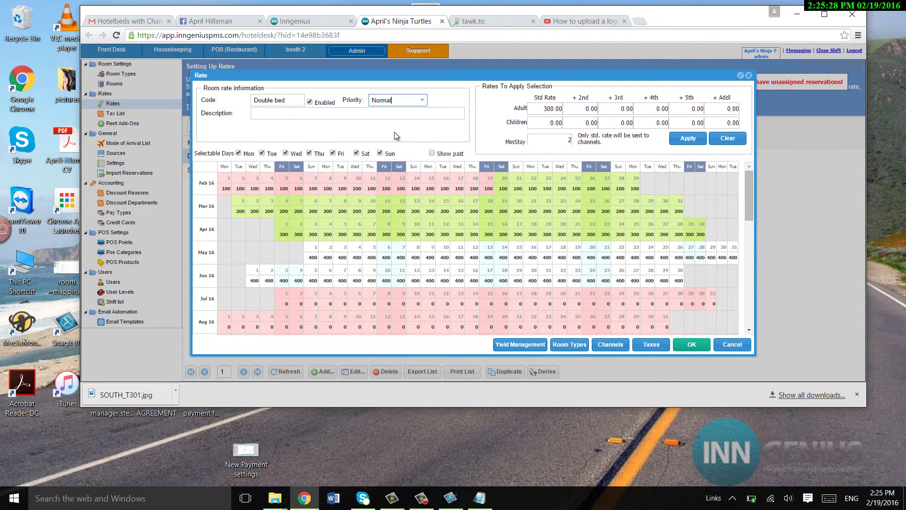
pyautogui.click(423, 102)
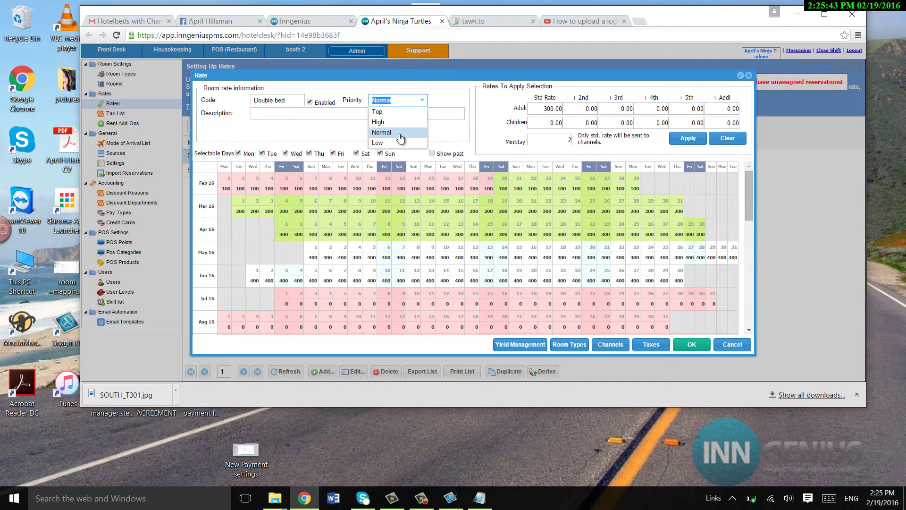
pyautogui.click(381, 132)
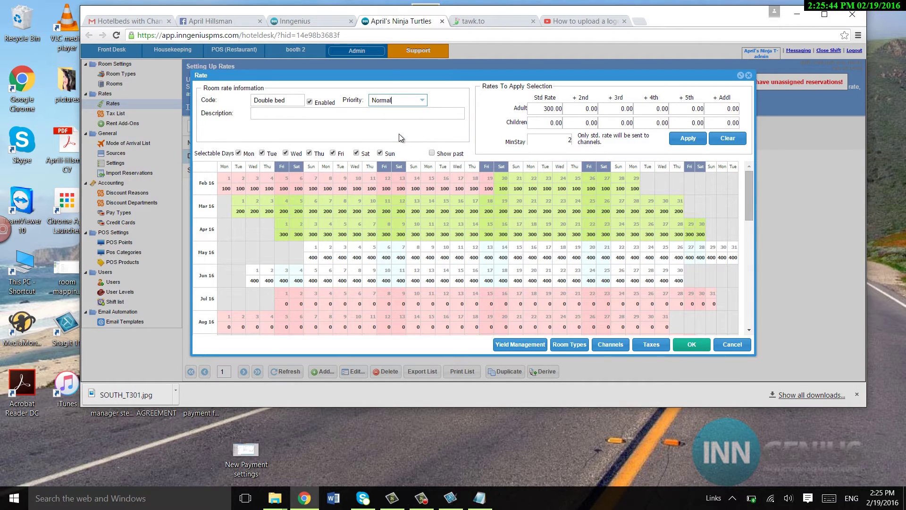
pyautogui.click(694, 345)
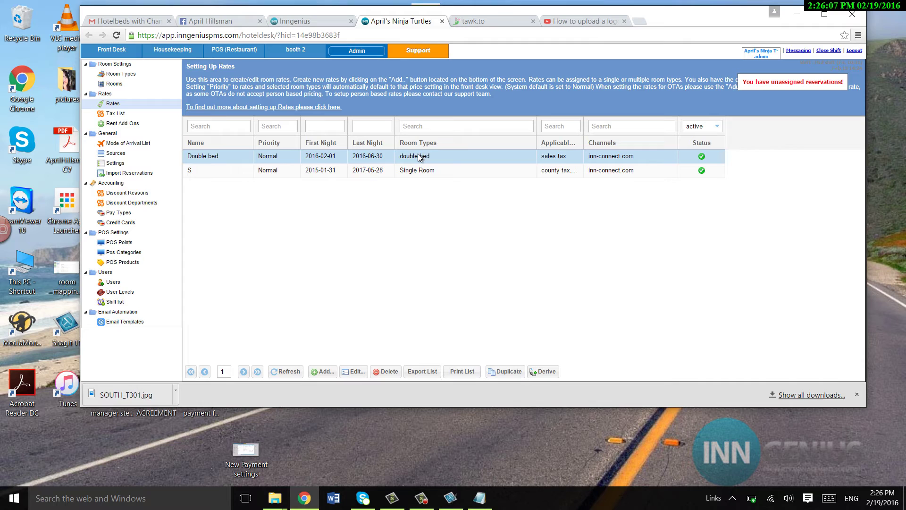
# Open a duplicate of the Double bed rate and close it without saving.
pyautogui.click(494, 375)
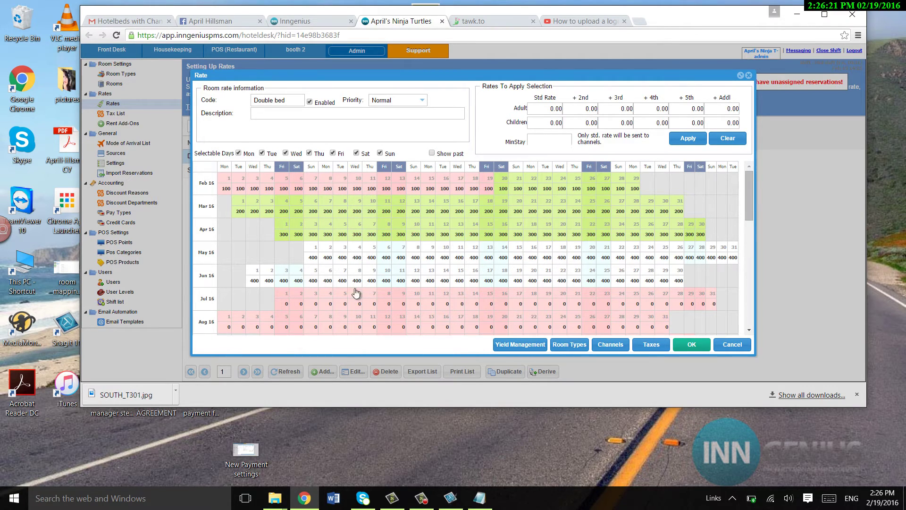
pyautogui.click(748, 75)
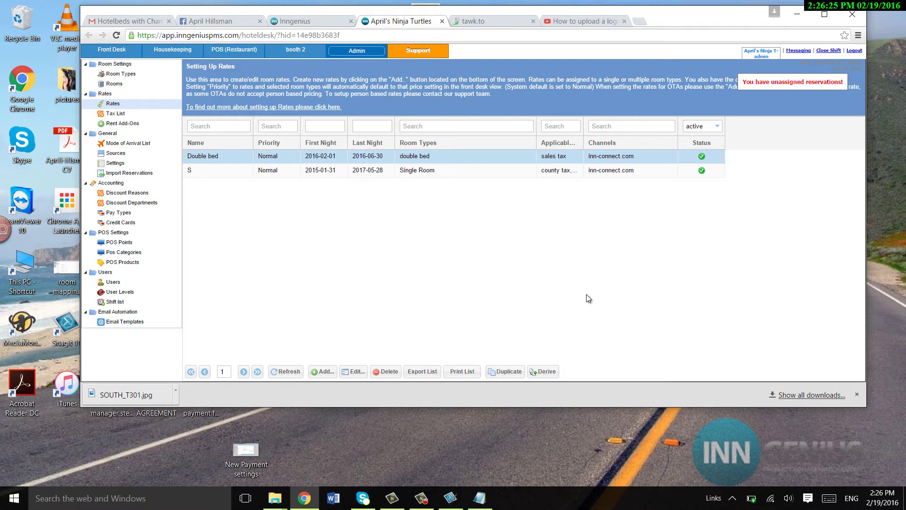
# Try to derive a new rate from Double bed under the same code, then discard the derived rate.
pyautogui.click(547, 371)
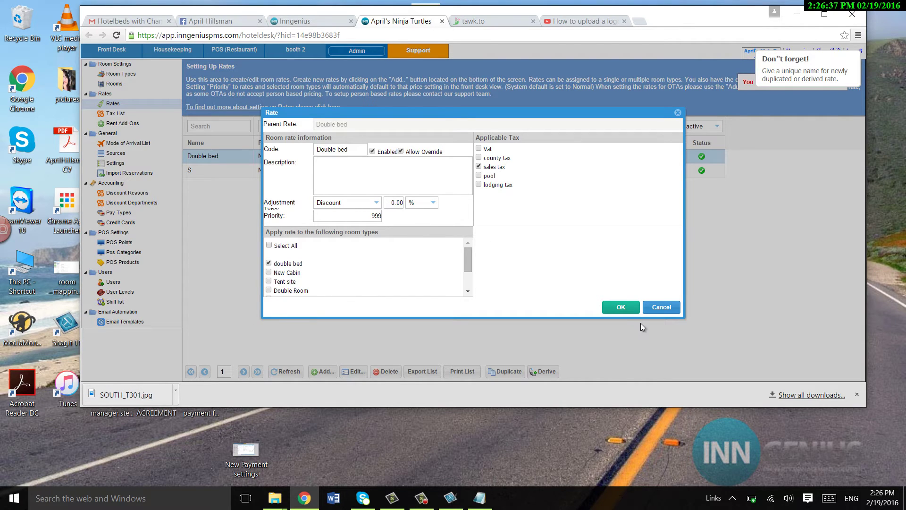
pyautogui.click(620, 307)
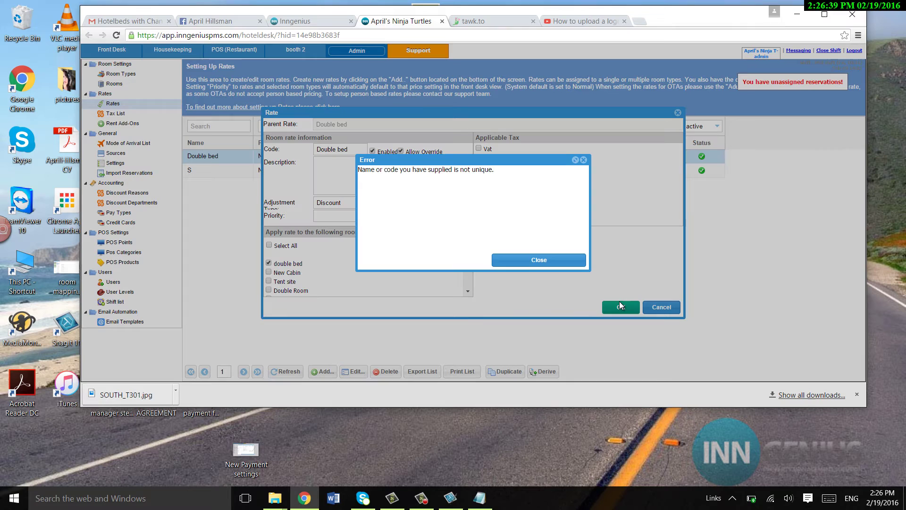
pyautogui.click(583, 160)
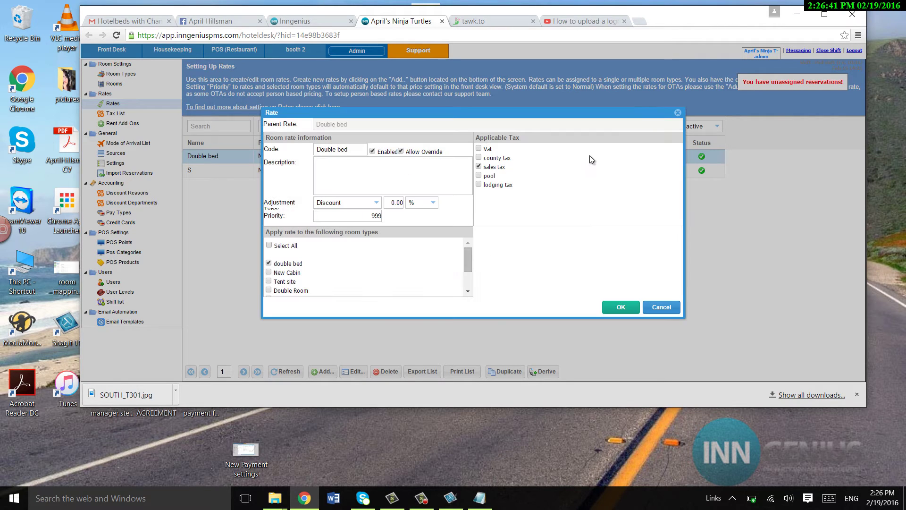
pyautogui.click(678, 113)
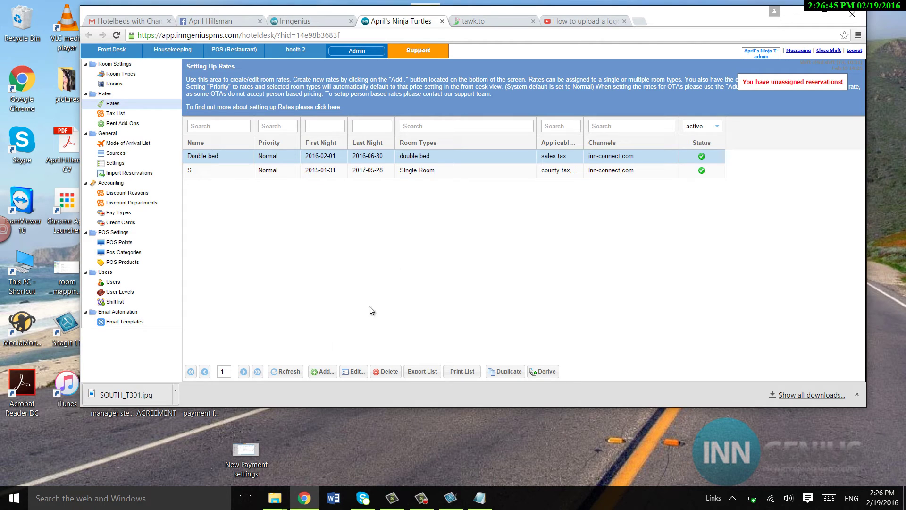
# Add a new room rate with the code HOliday special.
pyautogui.click(330, 375)
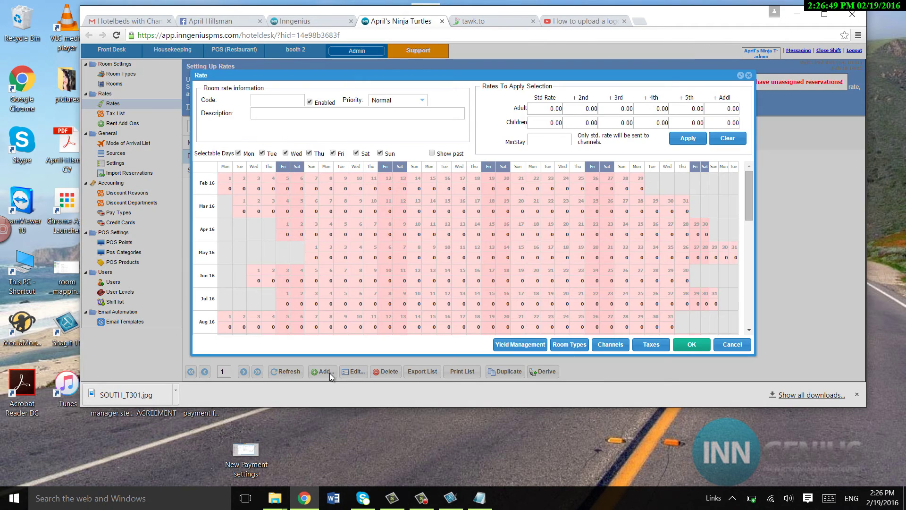
pyautogui.click(290, 100)
pyautogui.write('HOliday spe')
pyautogui.press('BackSpace')
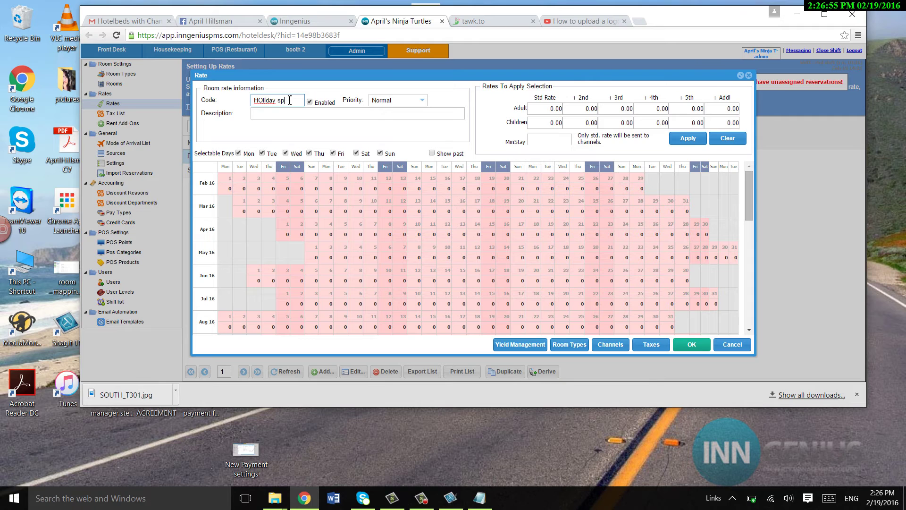
pyautogui.write('ecial')
pyautogui.click(208, 190)
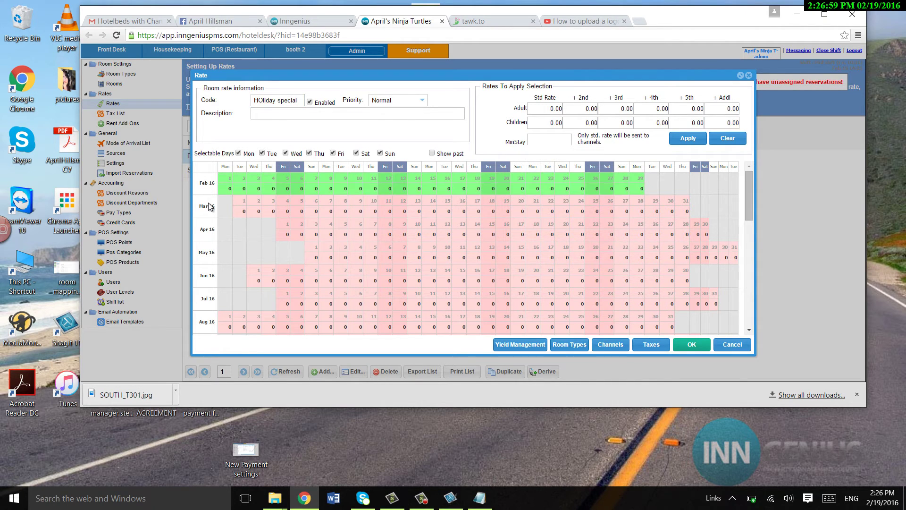
pyautogui.click(208, 206)
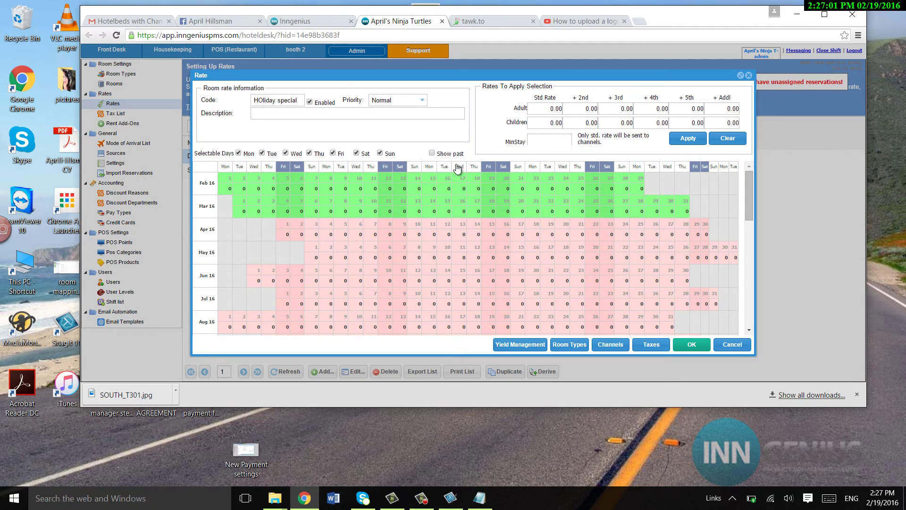
pyautogui.click(399, 170)
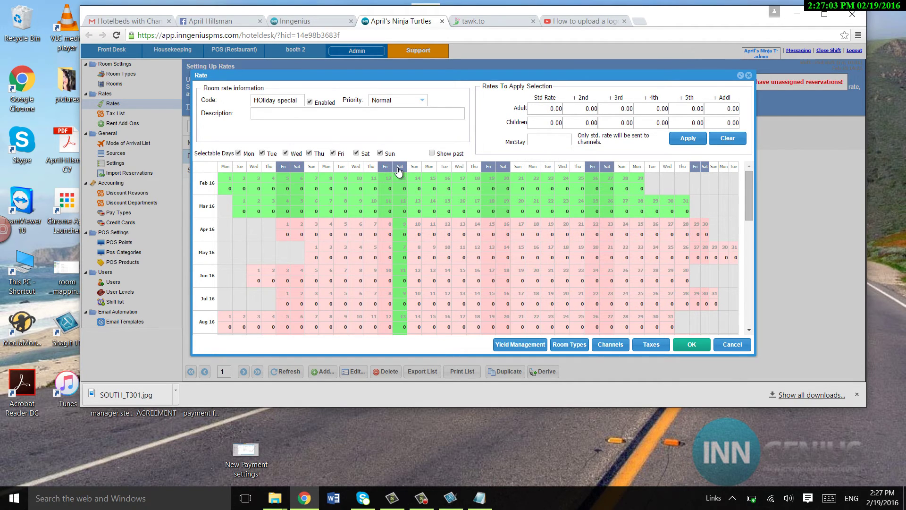
pyautogui.click(385, 168)
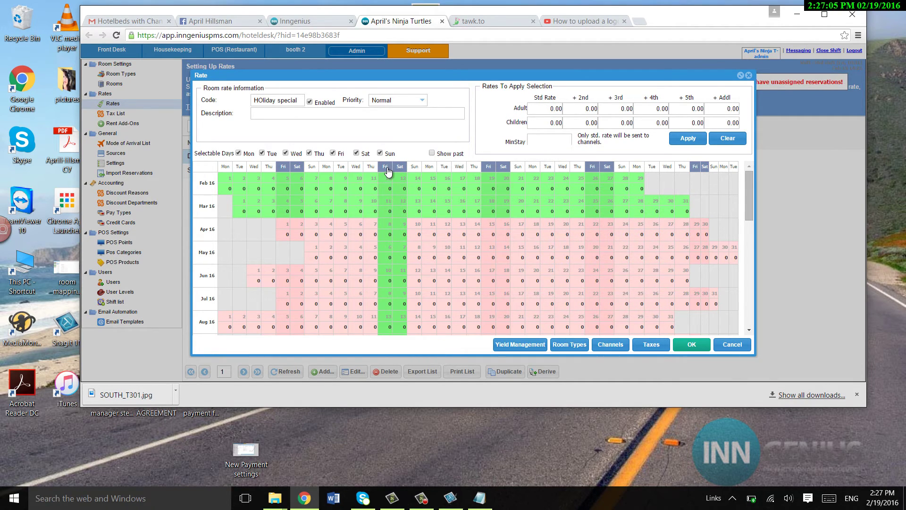
pyautogui.click(298, 167)
pyautogui.click(283, 168)
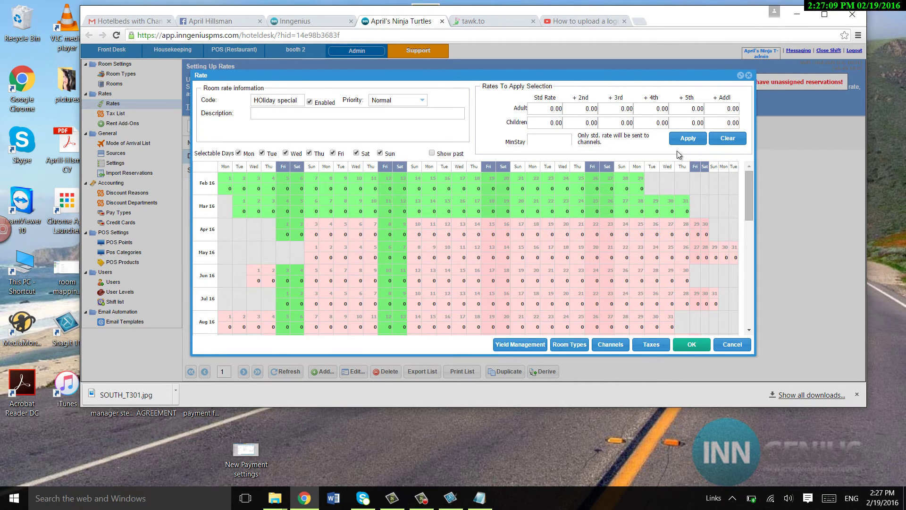
pyautogui.click(727, 139)
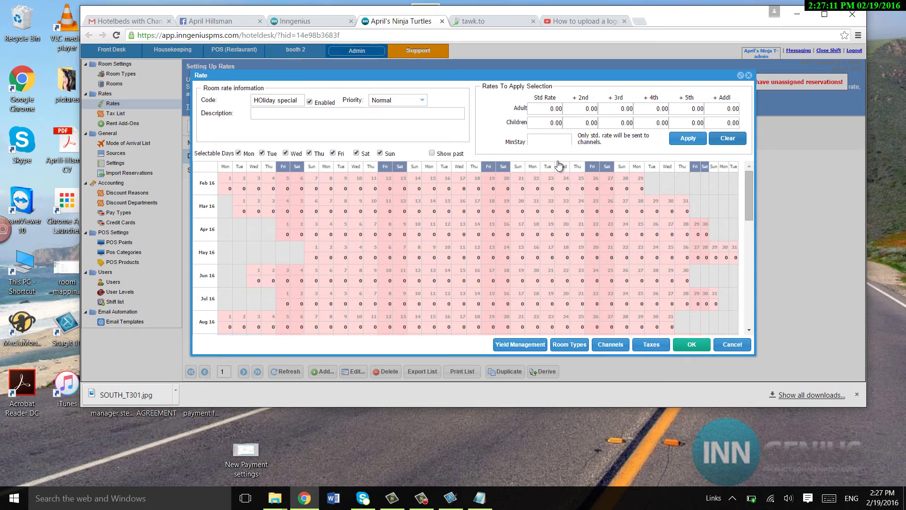
# Apply a standard adult rate of 300.00 to all of February, March, April and May 2016.
pyautogui.click(204, 183)
pyautogui.click(206, 217)
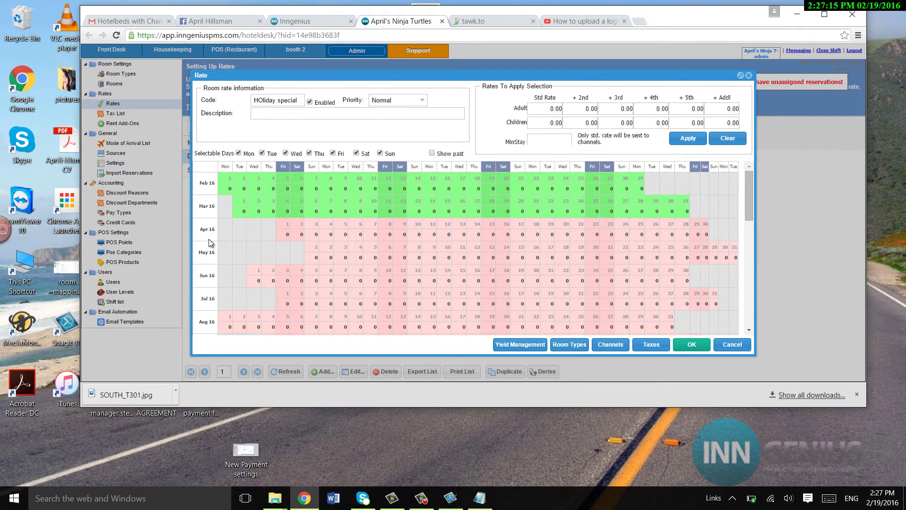
pyautogui.click(210, 241)
pyautogui.click(213, 260)
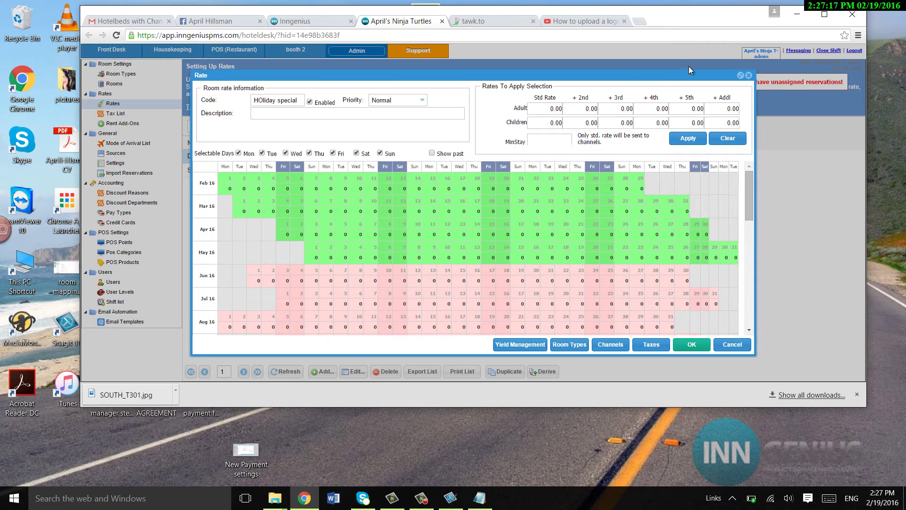
pyautogui.click(550, 111)
pyautogui.click(550, 114)
pyautogui.click(685, 138)
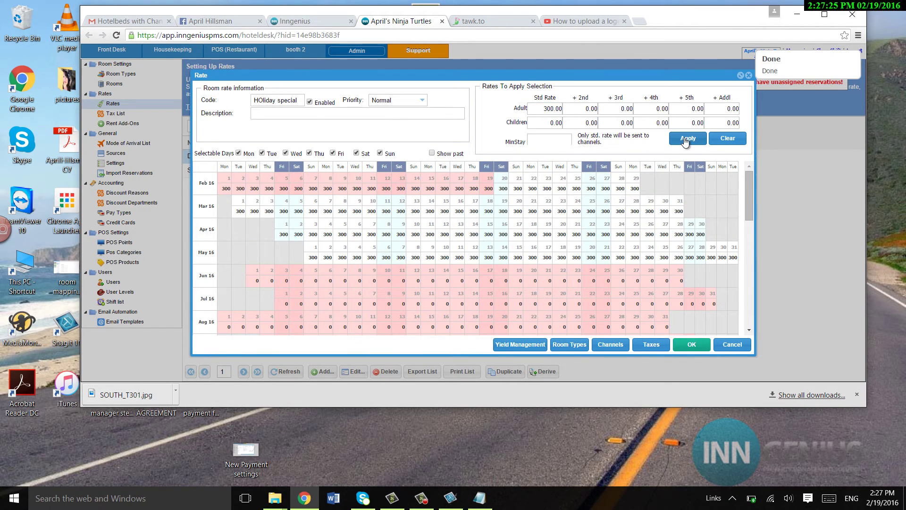
# Apply a standard adult rate of 500.00 to the first three Friday and Saturday column pairs of the rate calendar.
pyautogui.click(282, 167)
pyautogui.click(296, 168)
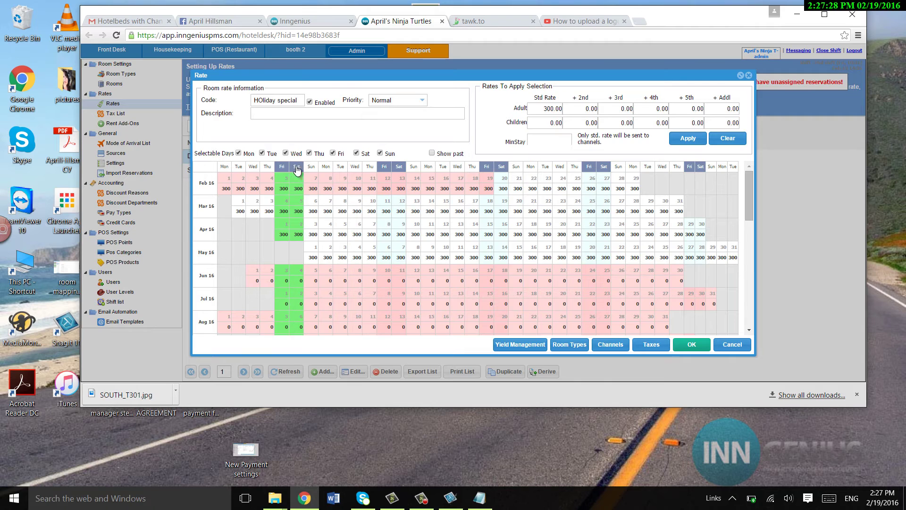
pyautogui.click(384, 166)
pyautogui.click(401, 167)
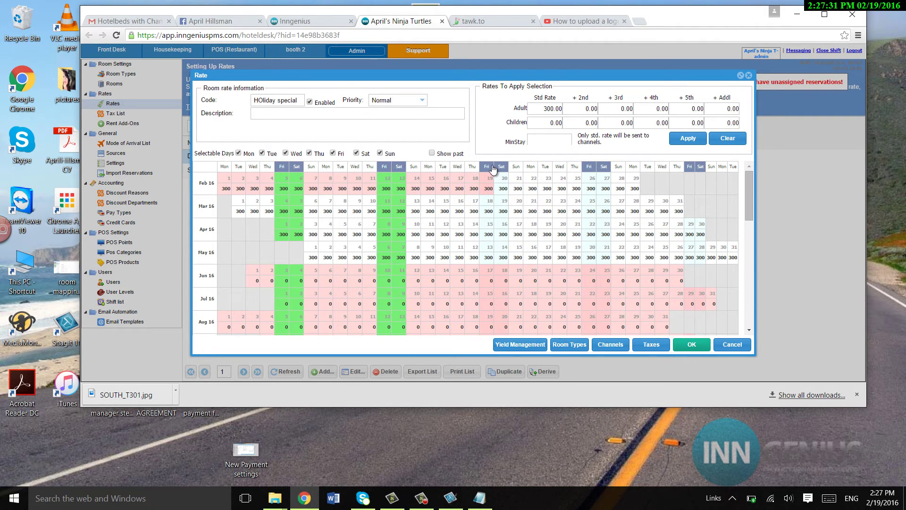
pyautogui.click(487, 167)
pyautogui.click(500, 168)
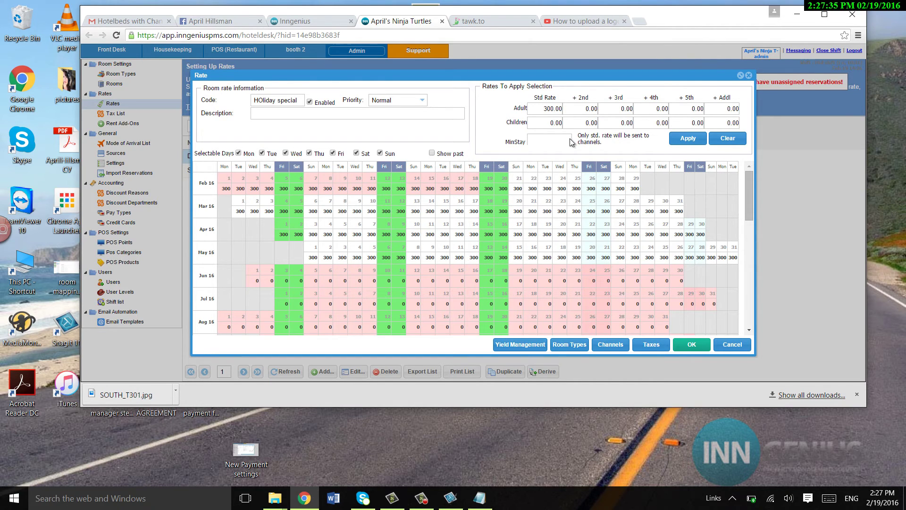
pyautogui.click(550, 110)
pyautogui.click(678, 140)
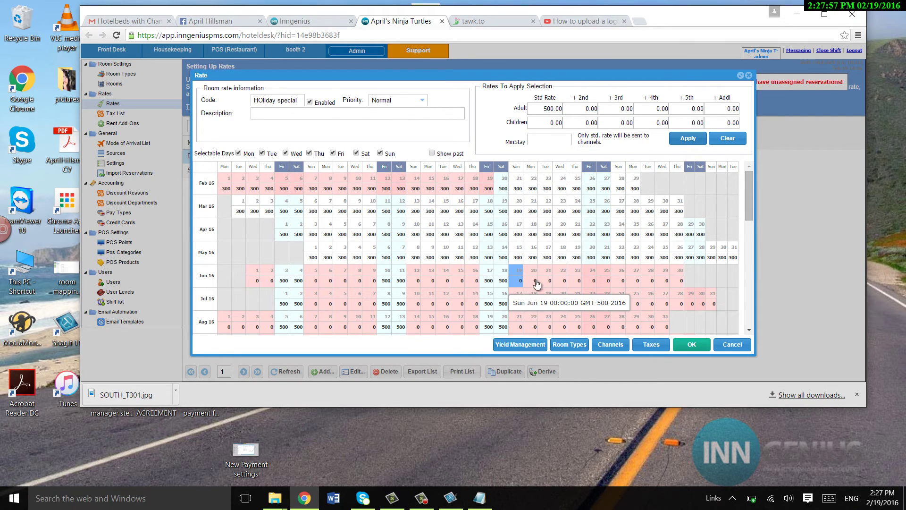
# Select 19 to 28 June 2016 in the rate calendar and look over the available priority options.
pyautogui.moveTo(519, 286); pyautogui.dragTo(650, 281)
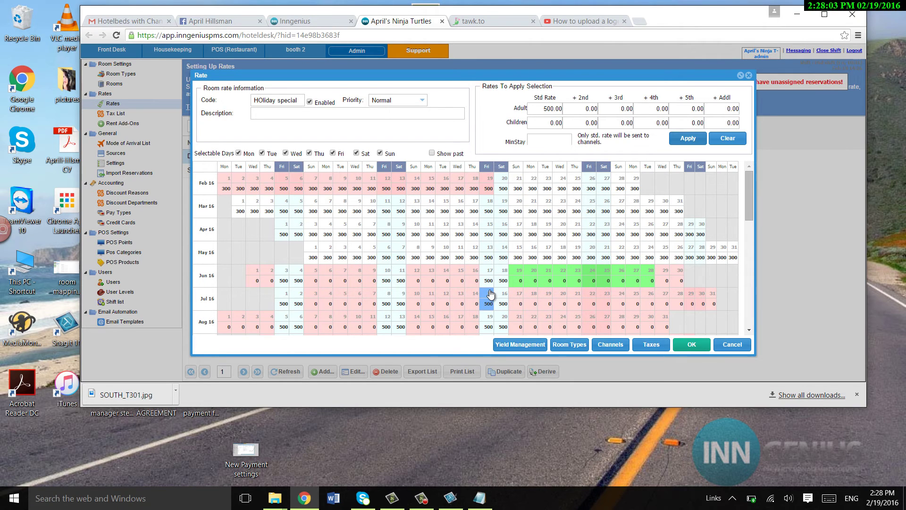
pyautogui.moveTo(491, 295)
pyautogui.moveTo(581, 250)
pyautogui.click(422, 102)
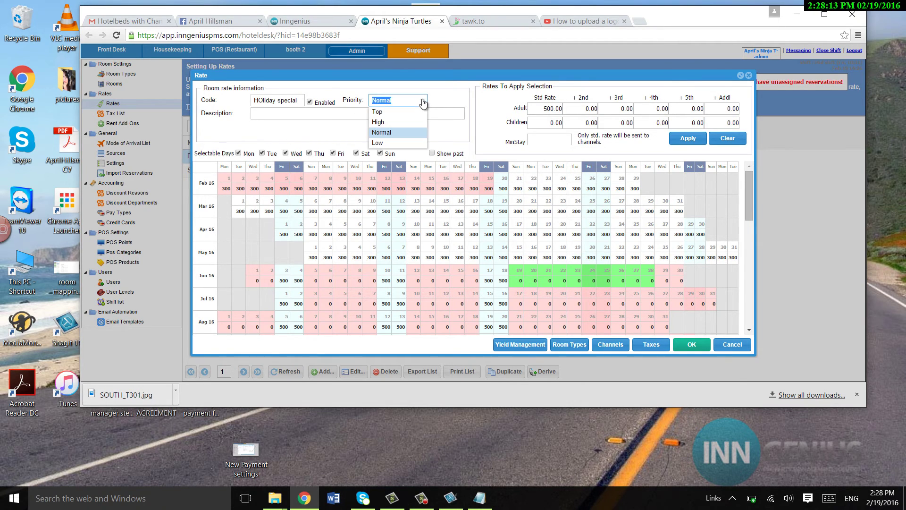
pyautogui.click(350, 126)
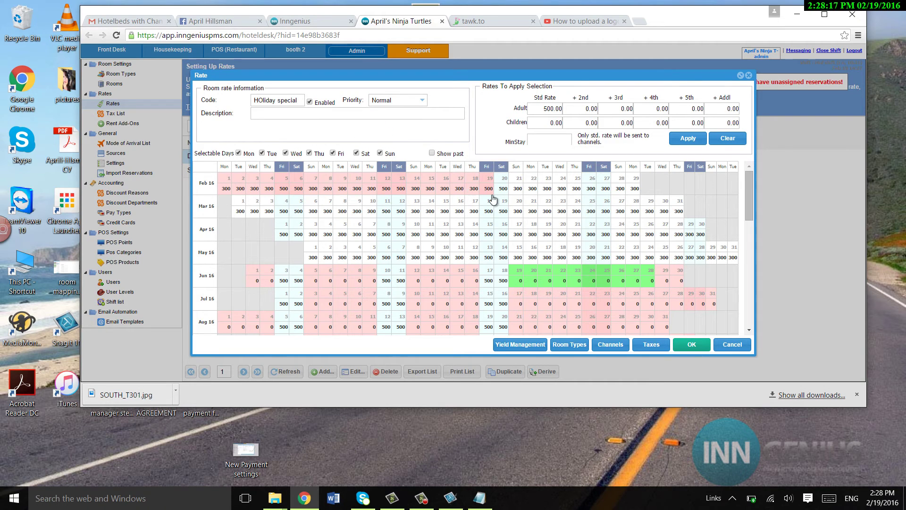
pyautogui.click(354, 231)
# Assign the HOliday special rate to the double bed and Single Room types, and check its channel options without selecting any.
pyautogui.click(571, 345)
pyautogui.click(352, 150)
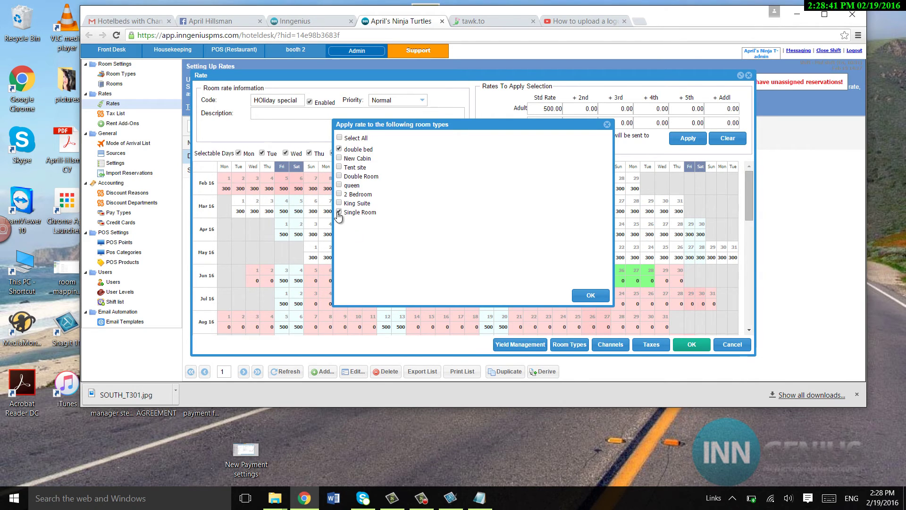
pyautogui.click(581, 297)
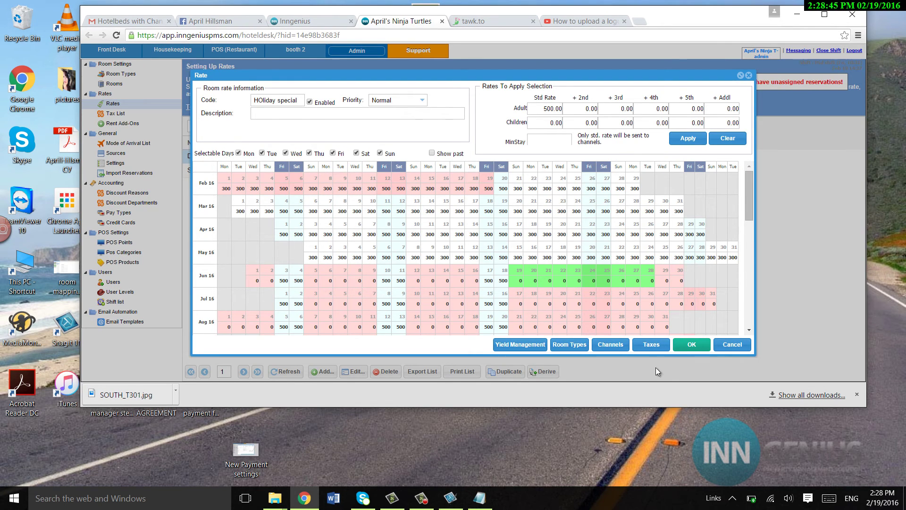
pyautogui.click(603, 346)
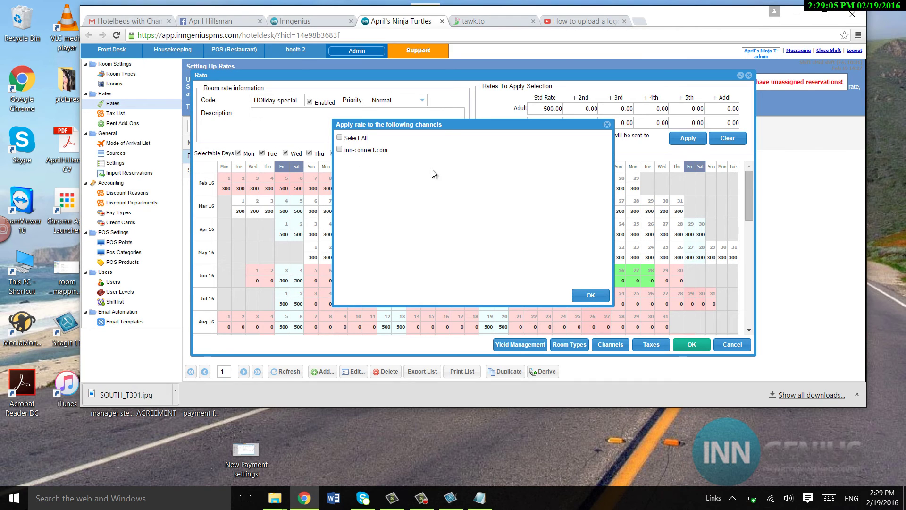
pyautogui.click(591, 296)
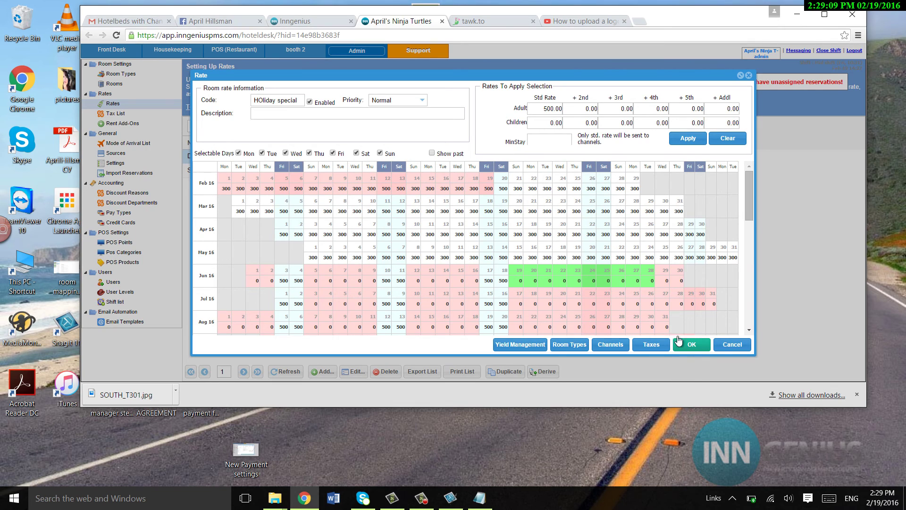
# Apply the 500.00 adult rate to the selected 19 to 28 June dates and save the HOliday special rate.
pyautogui.click(681, 349)
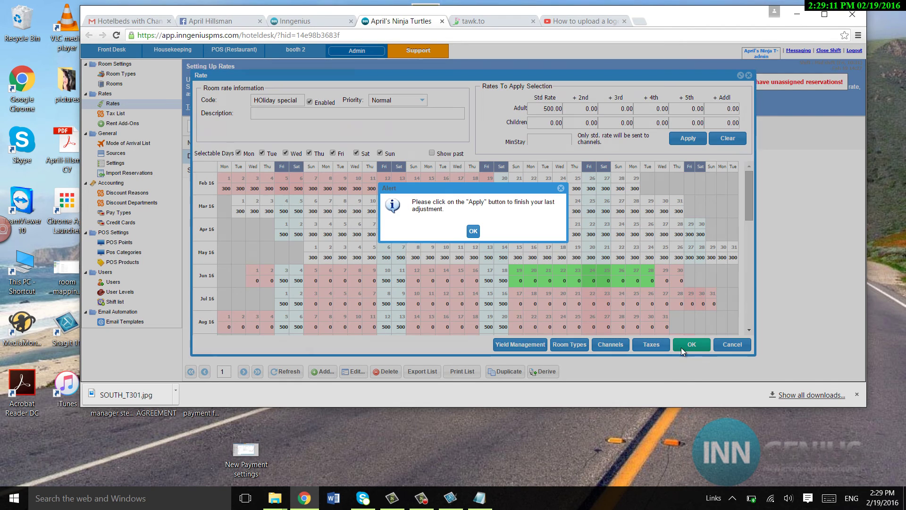
pyautogui.click(472, 231)
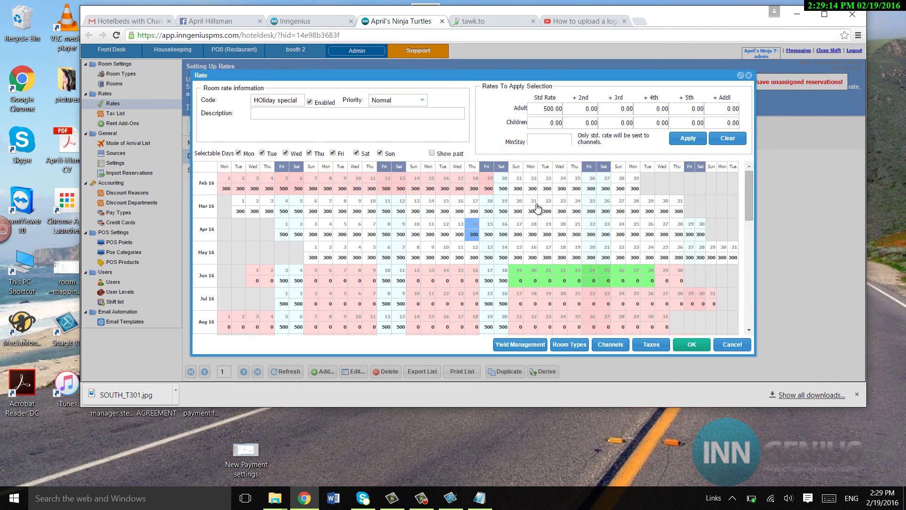
pyautogui.click(688, 138)
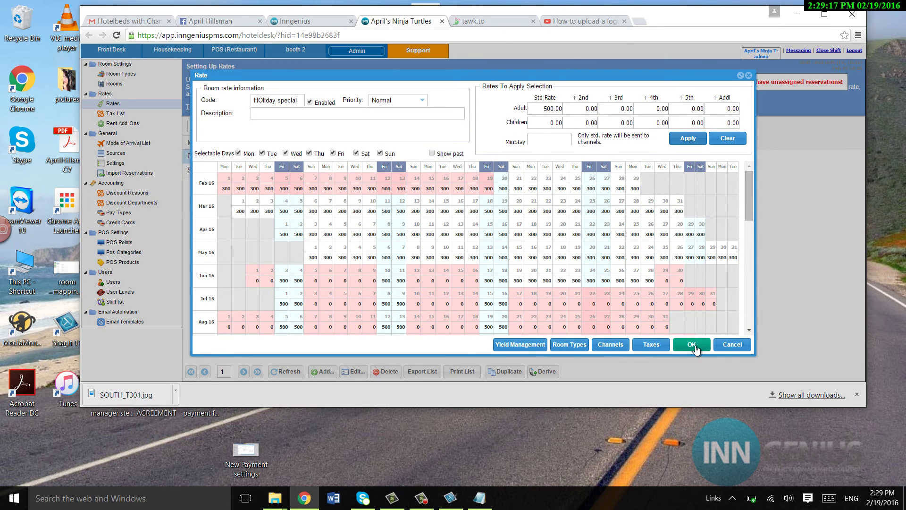
pyautogui.click(691, 344)
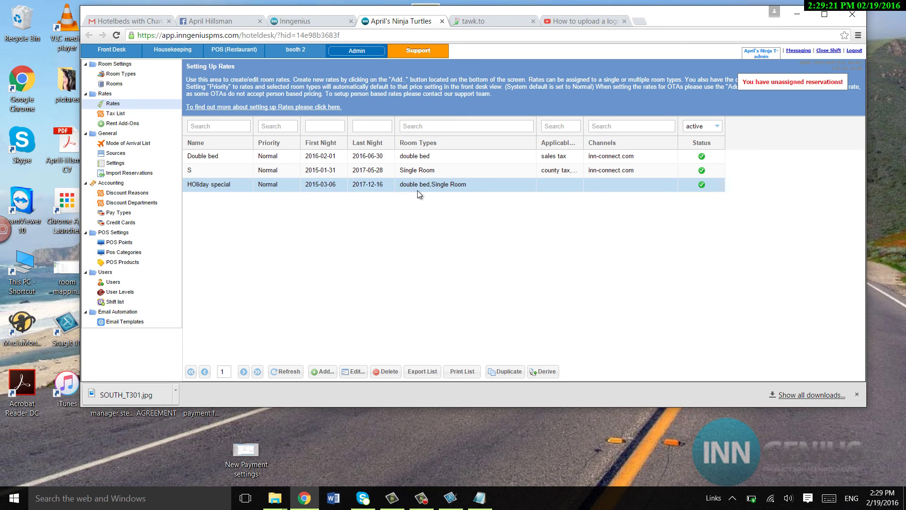
# Reopen the HOliday special rate, set its priority to Top and save it.
pyautogui.doubleClick(417, 191)
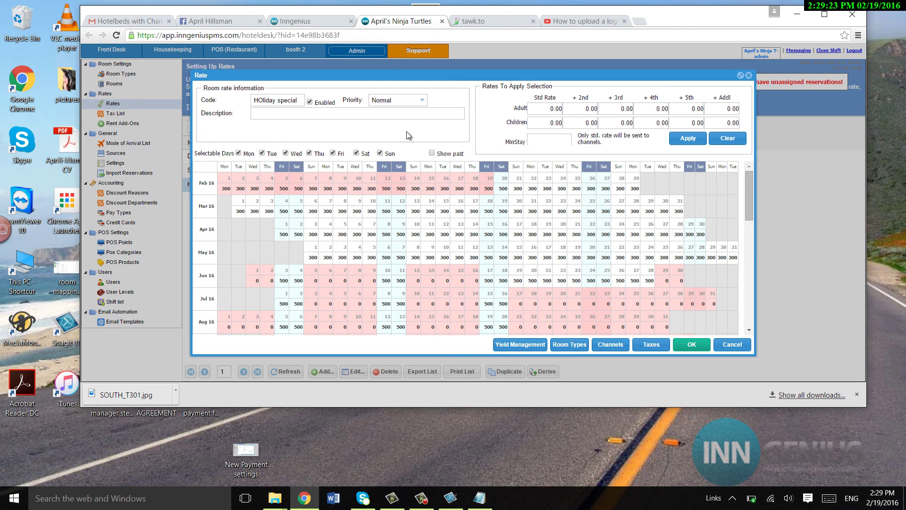
pyautogui.click(422, 102)
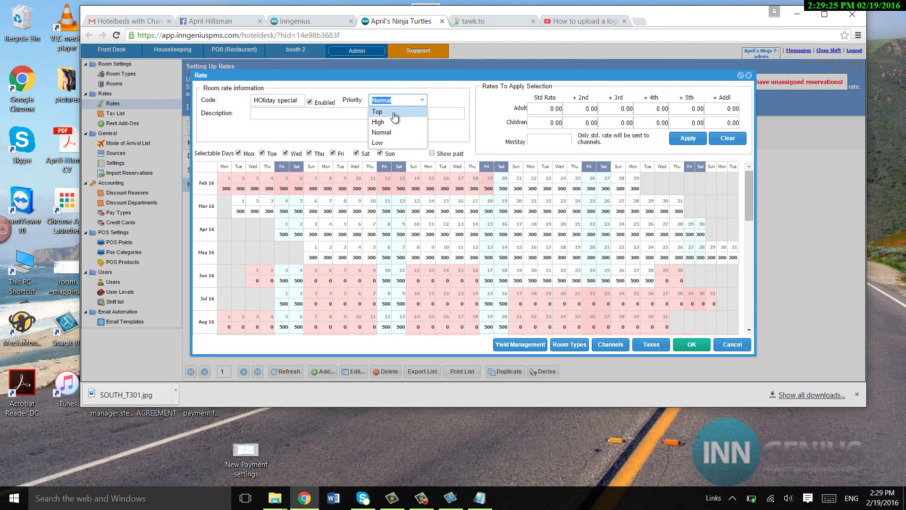
pyautogui.click(394, 113)
pyautogui.click(690, 344)
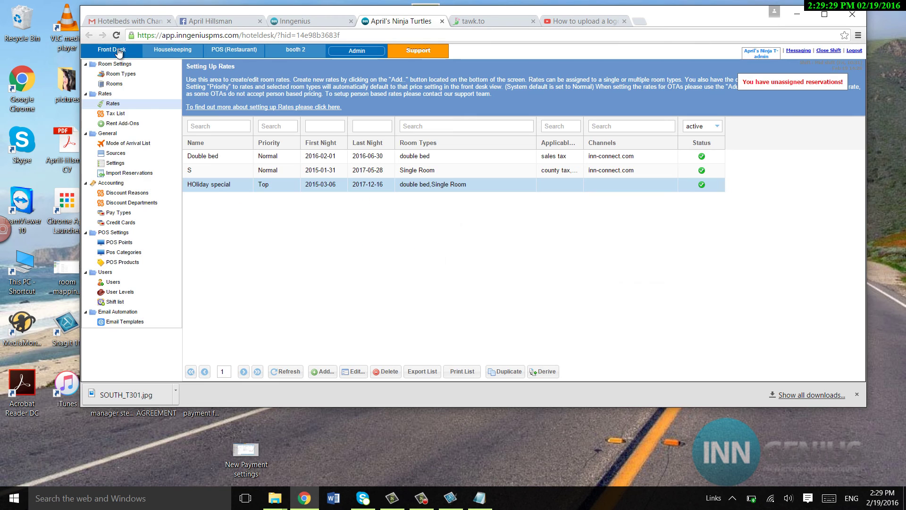
# Check which rates a front desk reservation offers for room 12 from 19 to 21 February, discard it and return to rate administration.
pyautogui.click(118, 52)
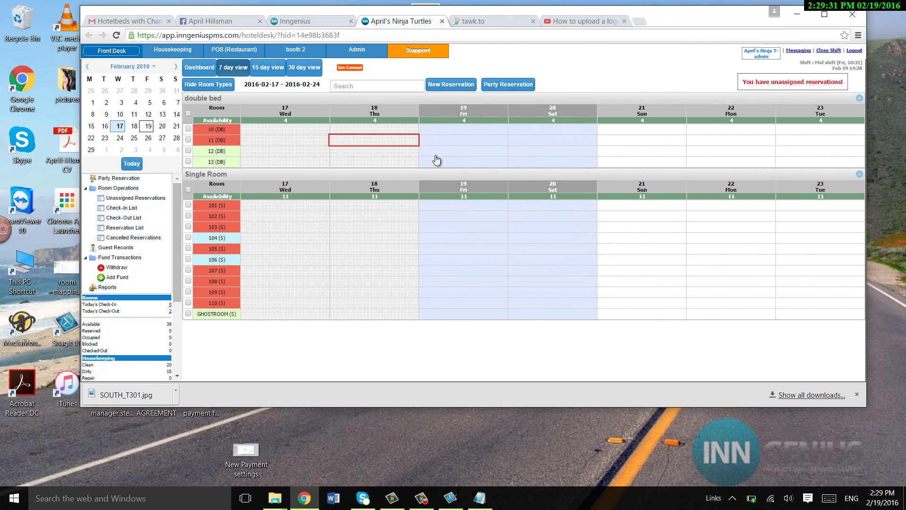
pyautogui.moveTo(435, 158); pyautogui.dragTo(523, 159)
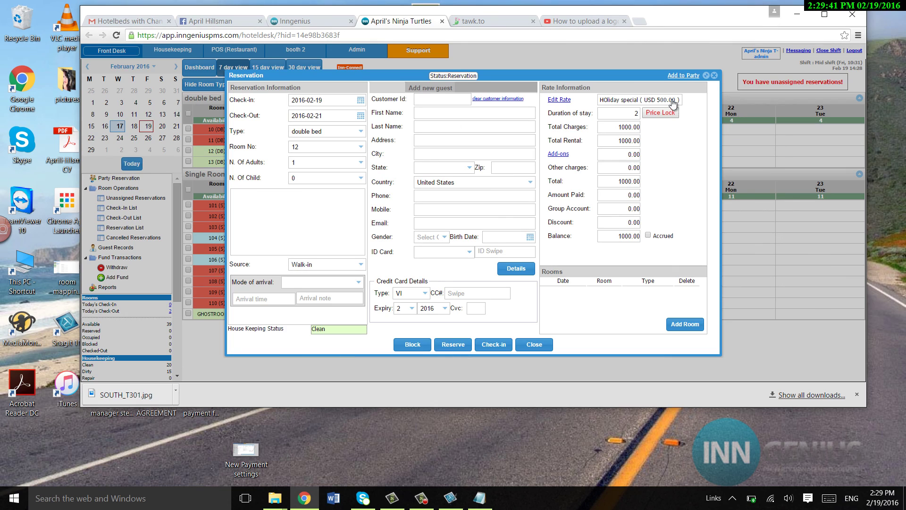
pyautogui.click(672, 103)
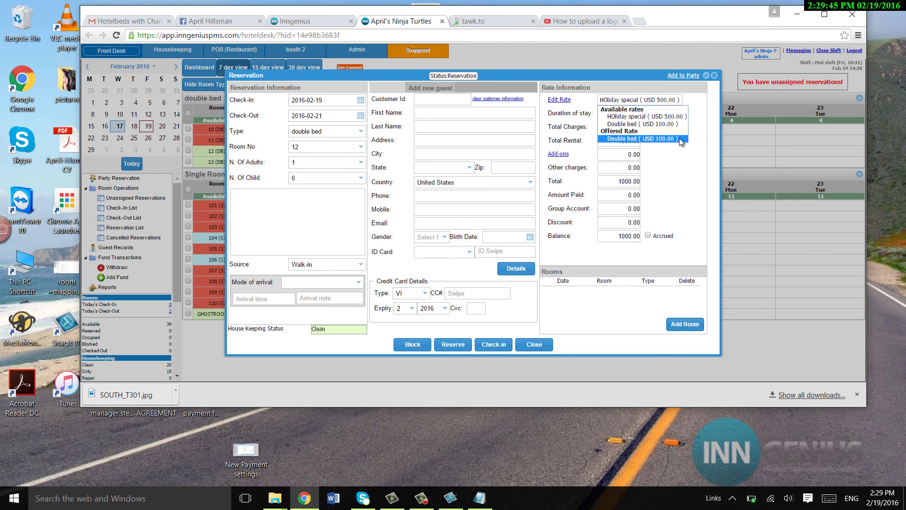
pyautogui.click(714, 76)
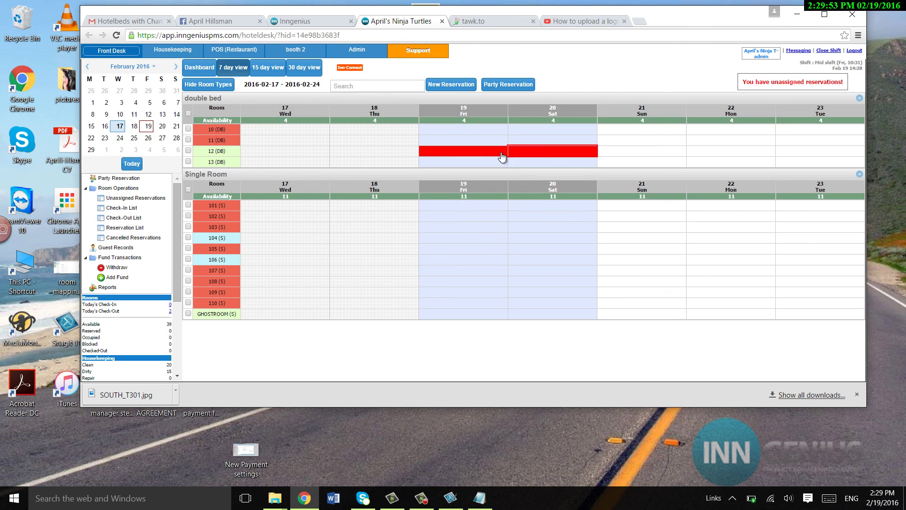
pyautogui.click(357, 50)
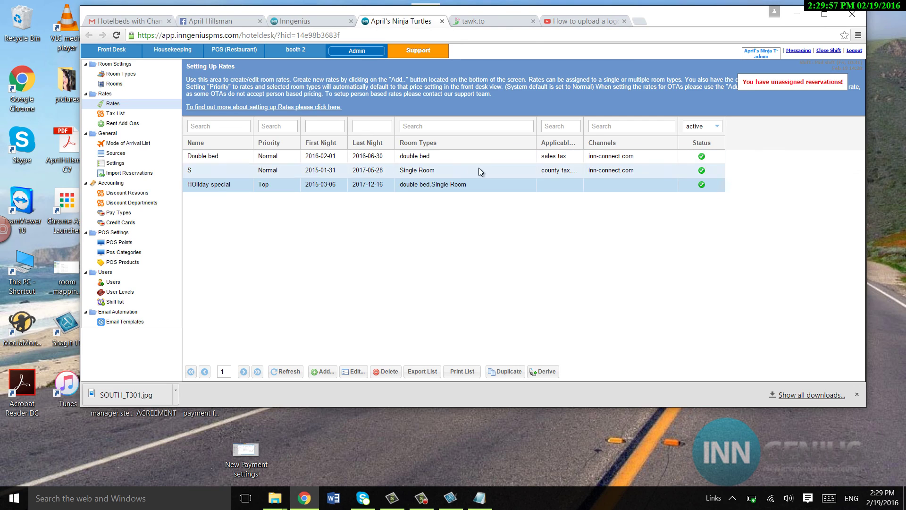